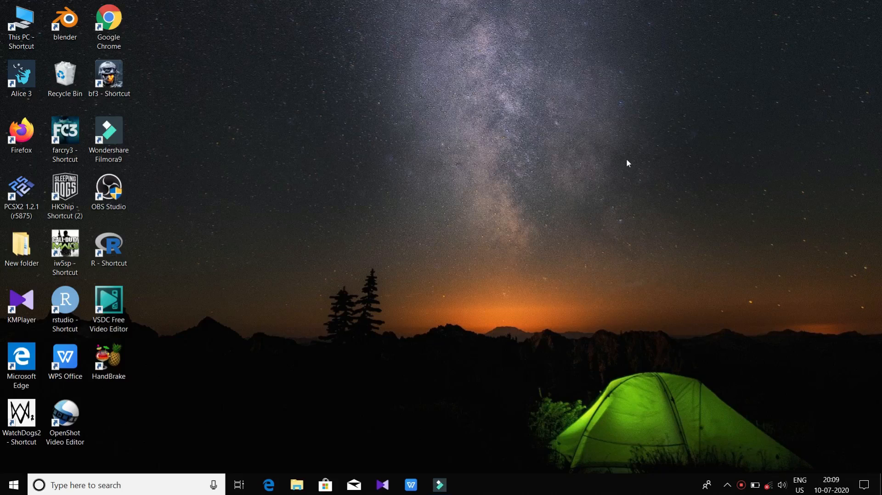
Launch the Windows Services console by running services.msc.
{"action": "key", "text": "BackSpace"}
{"action": "type", "text": "s"}
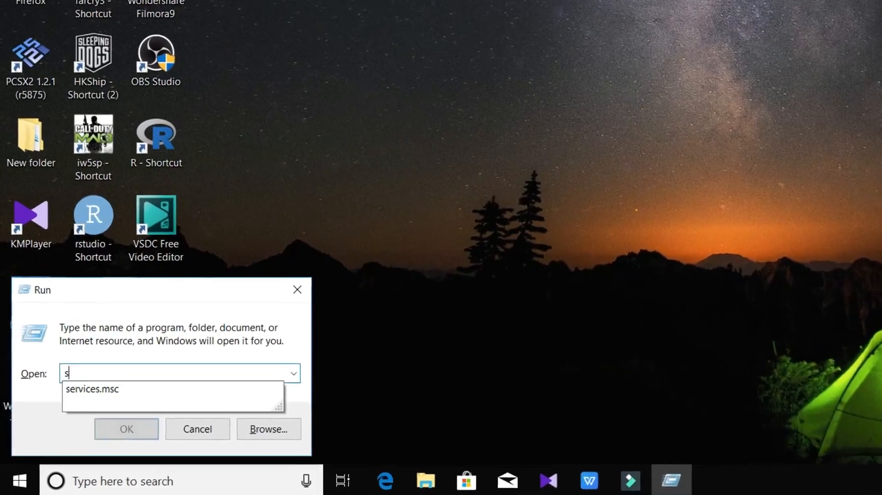
{"action": "type", "text": "ervice"}
{"action": "type", "text": "s.msc"}
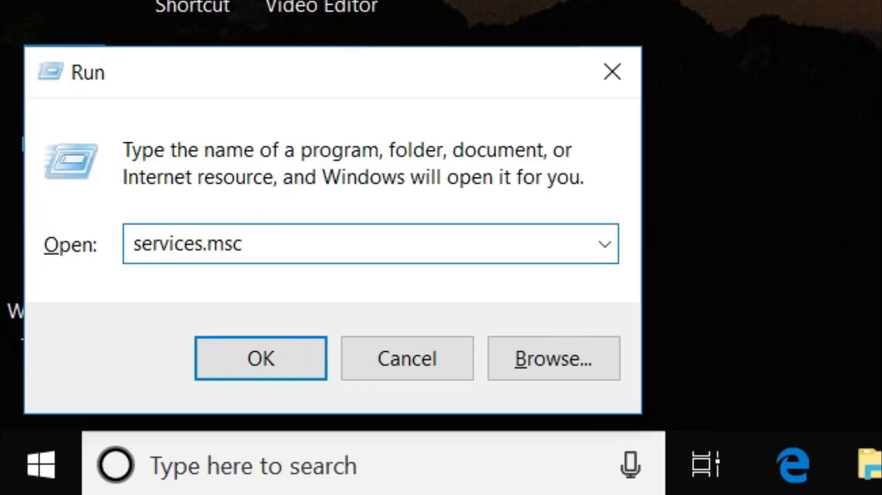
{"action": "key", "text": "Return"}
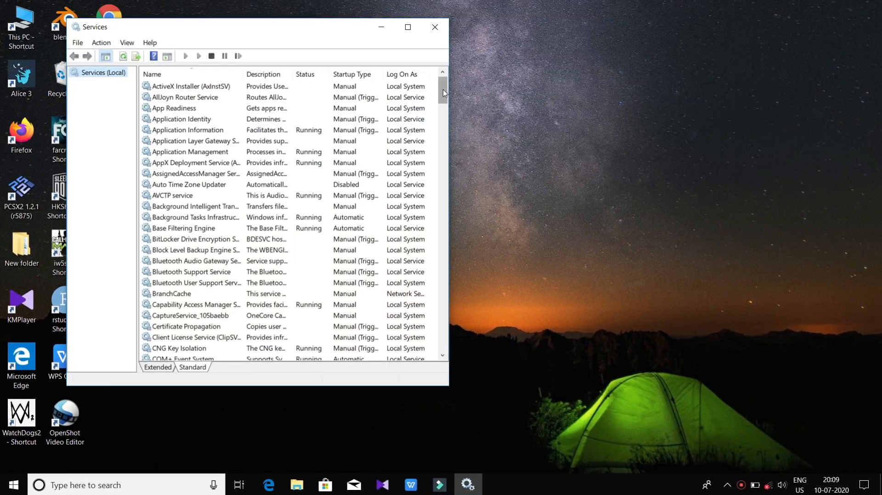
Find the Windows Update service in the services list and open its properties.
{"action": "left_click_drag", "start_coordinate": [444, 93], "coordinate": [434, 364]}
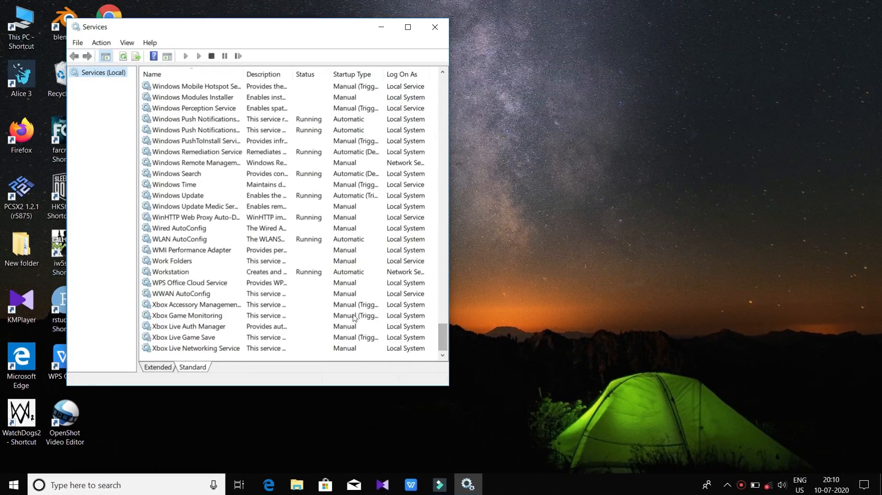
{"action": "left_click", "coordinate": [194, 198]}
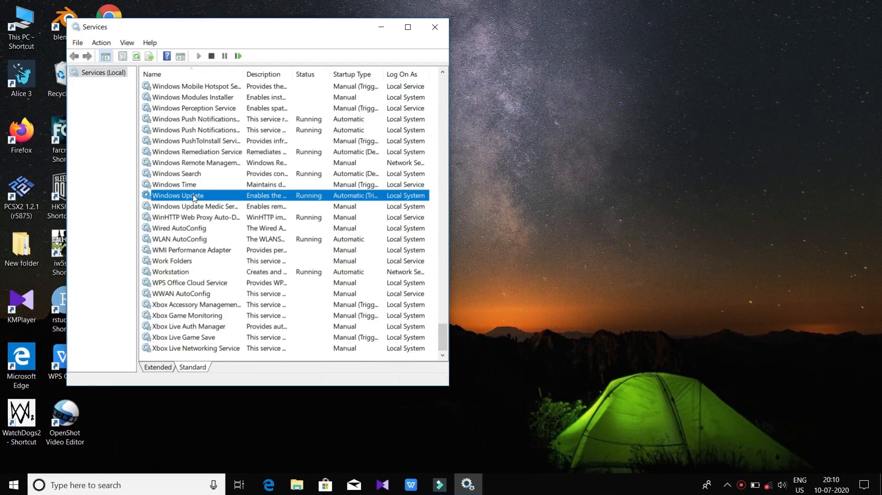
{"action": "right_click", "coordinate": [252, 200]}
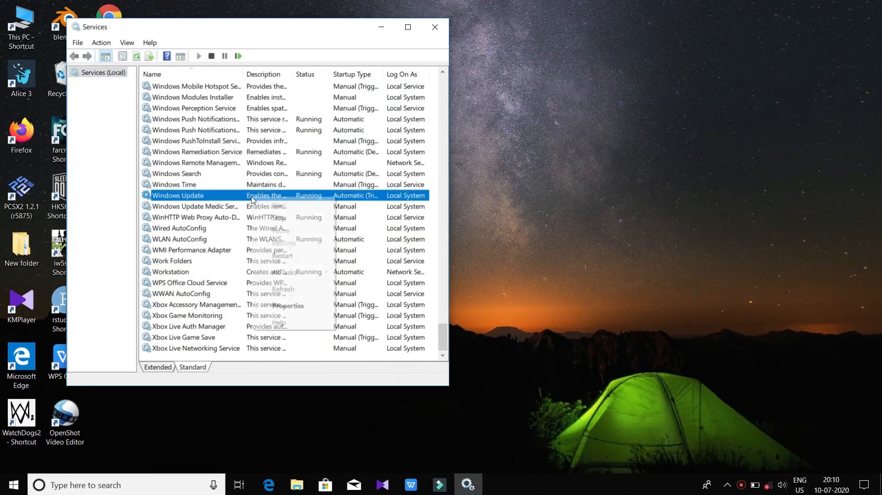
{"action": "left_click", "coordinate": [285, 308]}
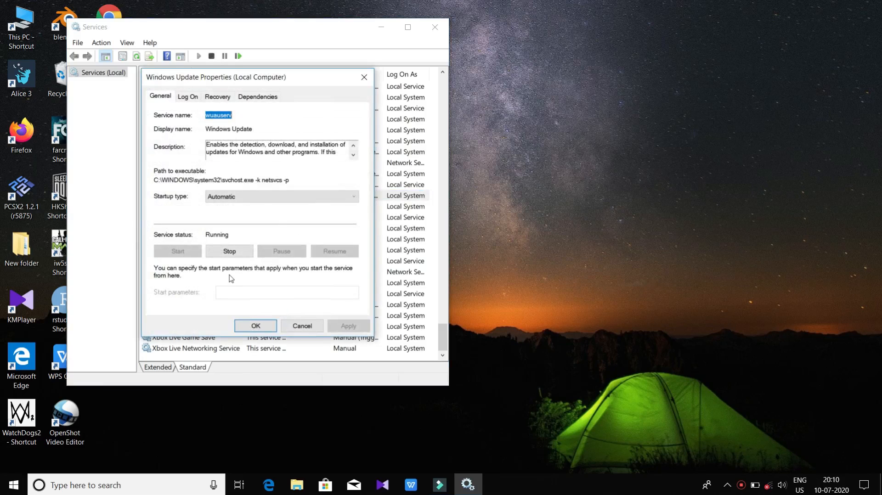
Stop the Windows Update service and set its startup type to Disabled.
{"action": "left_click", "coordinate": [231, 253]}
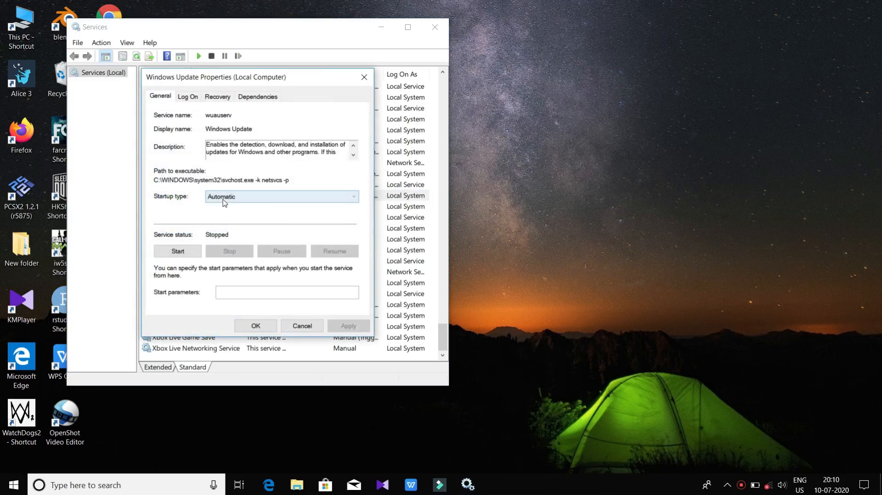
{"action": "left_click", "coordinate": [224, 198]}
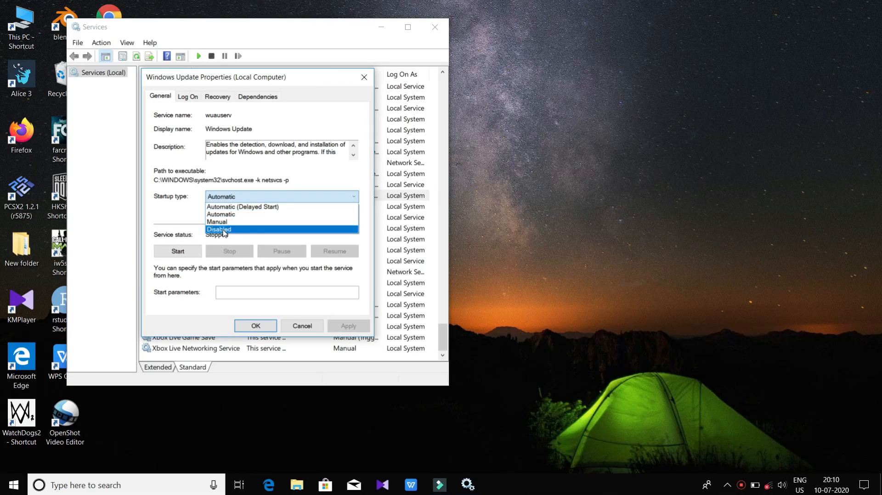
{"action": "left_click", "coordinate": [234, 230]}
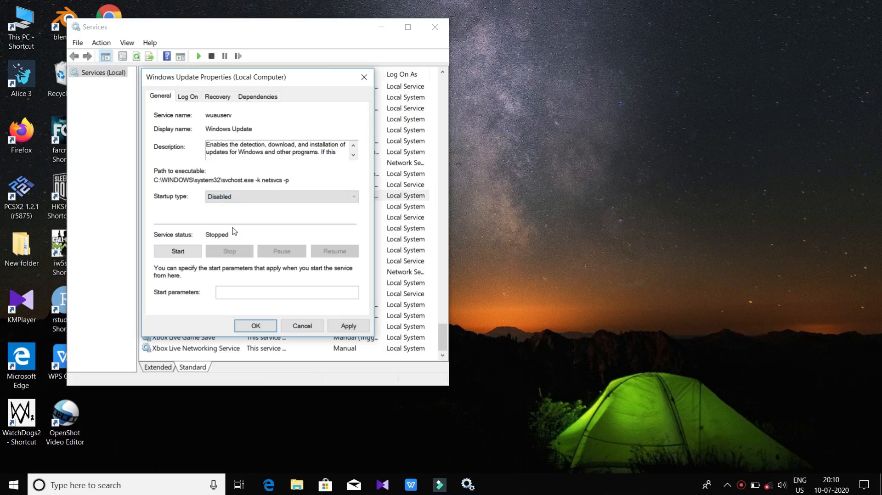
Set the service's first-failure recovery response to Take No Action and its fail count reset to 0 days, and apply the properties.
{"action": "left_click", "coordinate": [217, 99]}
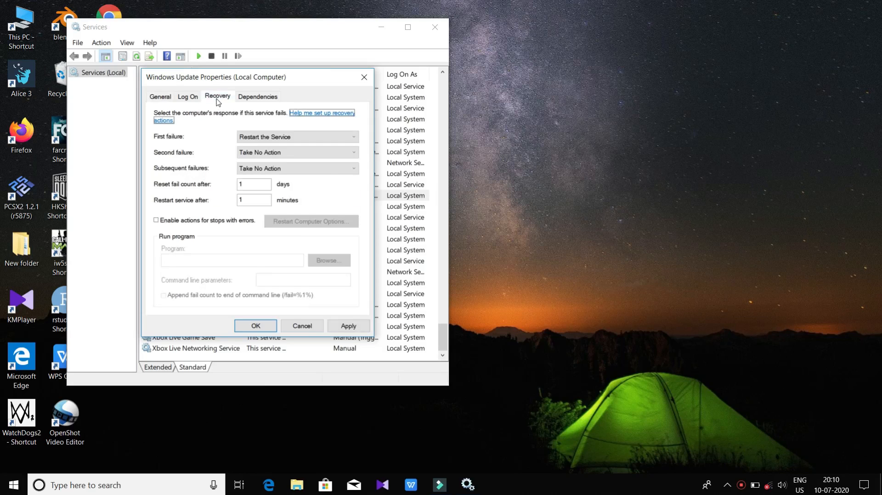
{"action": "left_click", "coordinate": [261, 138]}
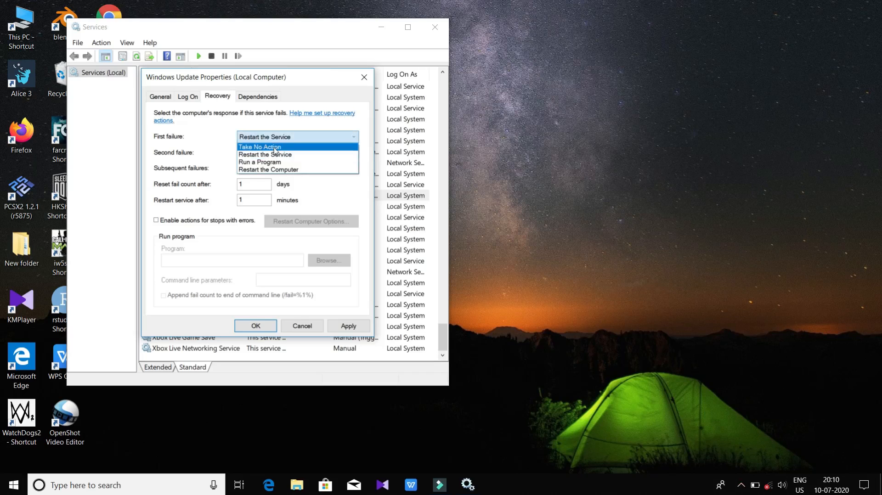
{"action": "left_click", "coordinate": [274, 148]}
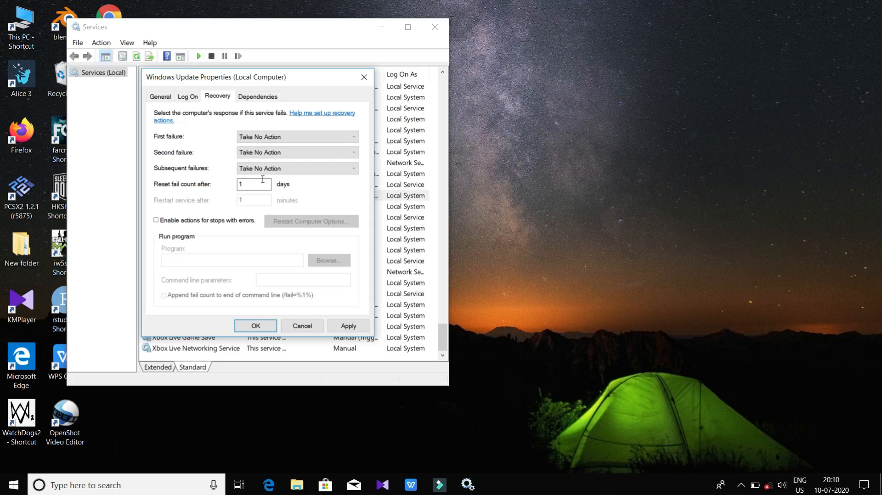
{"action": "left_click_drag", "start_coordinate": [261, 182], "coordinate": [200, 183]}
{"action": "type", "text": "0"}
{"action": "left_click", "coordinate": [341, 326]}
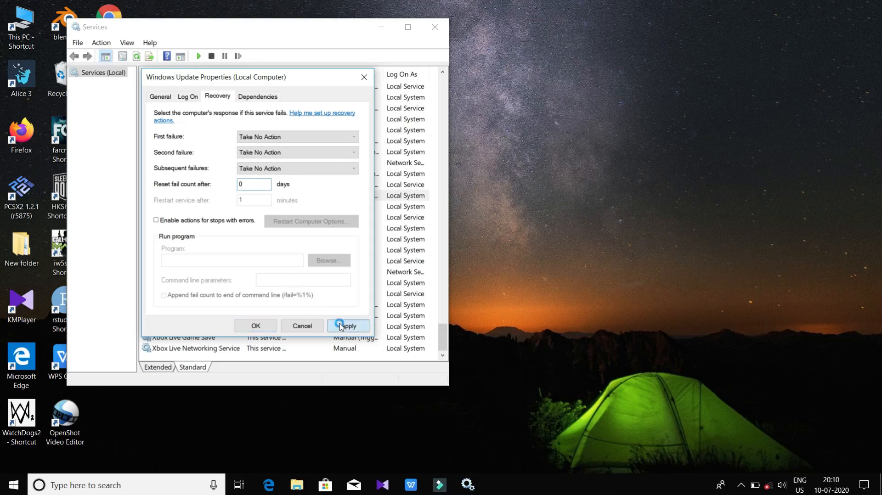
{"action": "left_click", "coordinate": [256, 326]}
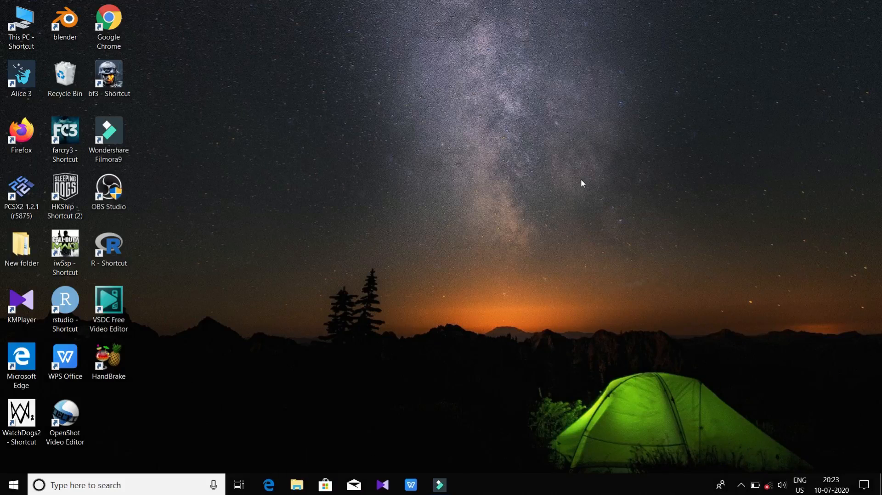
Switch to the Registry Editor by running regedit.
{"action": "key", "text": "super+r"}
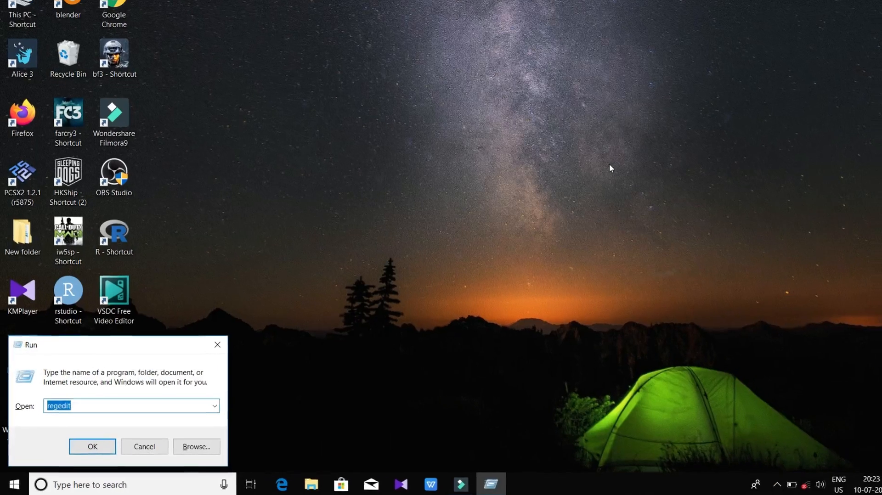
{"action": "key", "text": "BackSpace"}
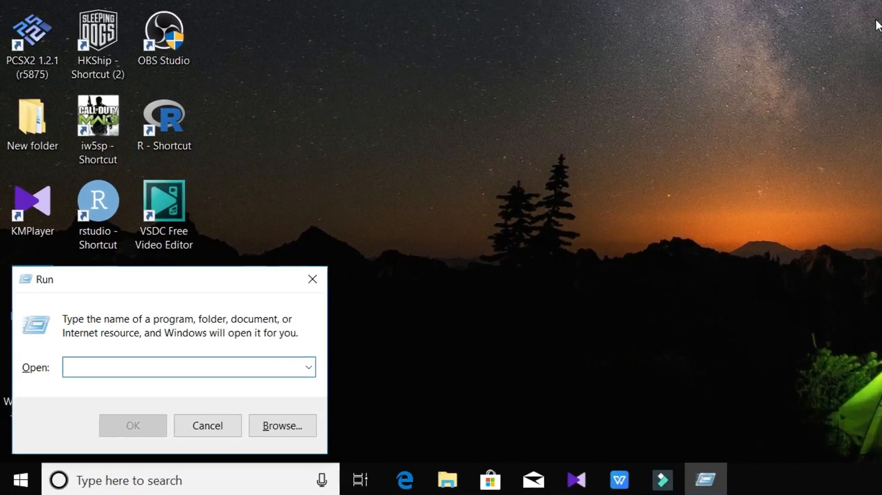
{"action": "type", "text": "regedit"}
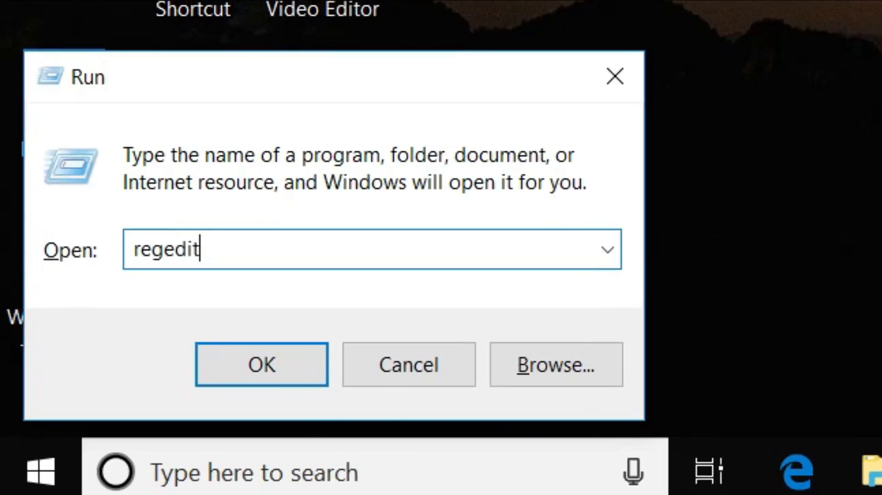
{"action": "key", "text": "Return"}
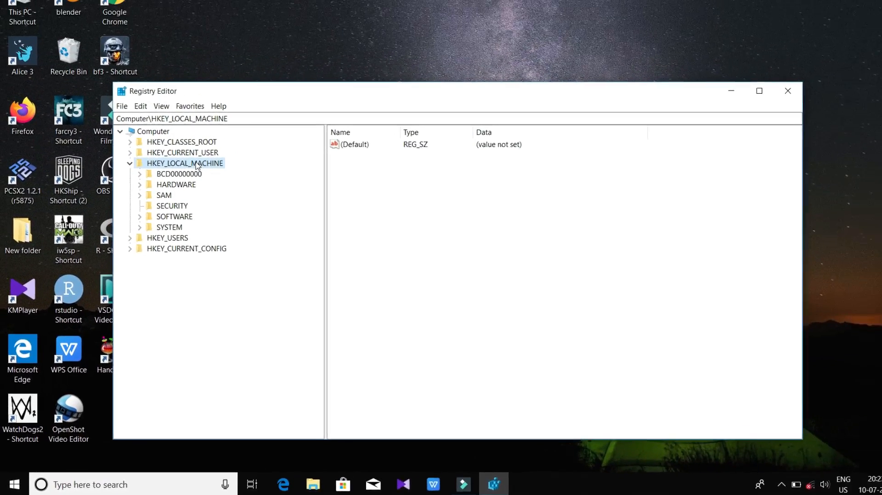
Expand the registry tree to HKEY_LOCAL_MACHINE\SOFTWARE\Policies\Microsoft\Windows.
{"action": "double_click", "coordinate": [174, 216]}
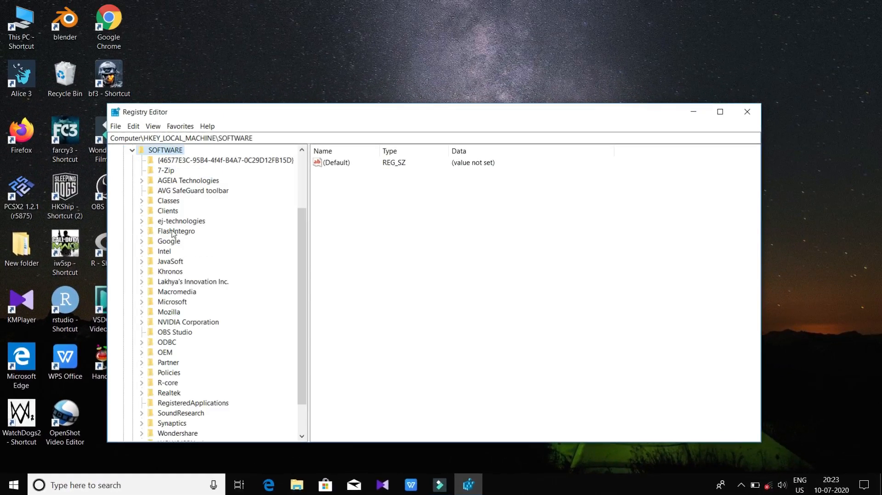
{"action": "left_click_drag", "start_coordinate": [302, 297], "coordinate": [305, 336]}
{"action": "double_click", "coordinate": [171, 333]}
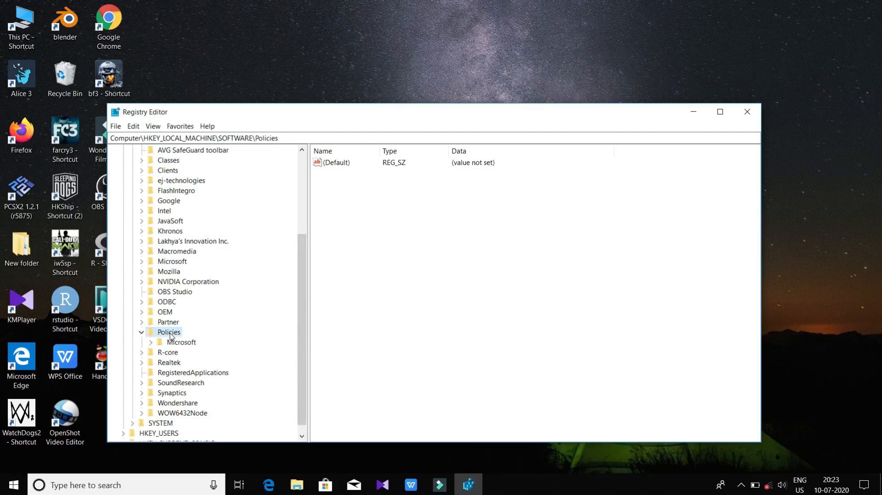
{"action": "left_click", "coordinate": [182, 343]}
{"action": "double_click", "coordinate": [182, 343]}
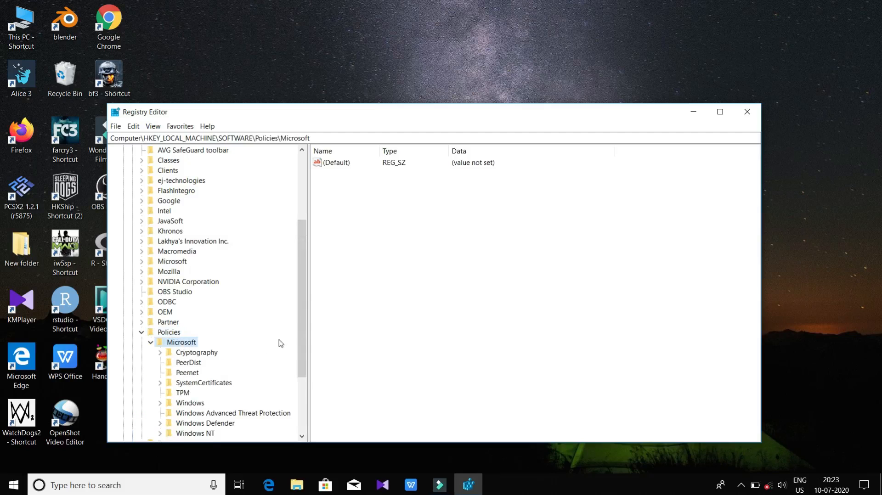
{"action": "left_click_drag", "start_coordinate": [301, 324], "coordinate": [287, 364]}
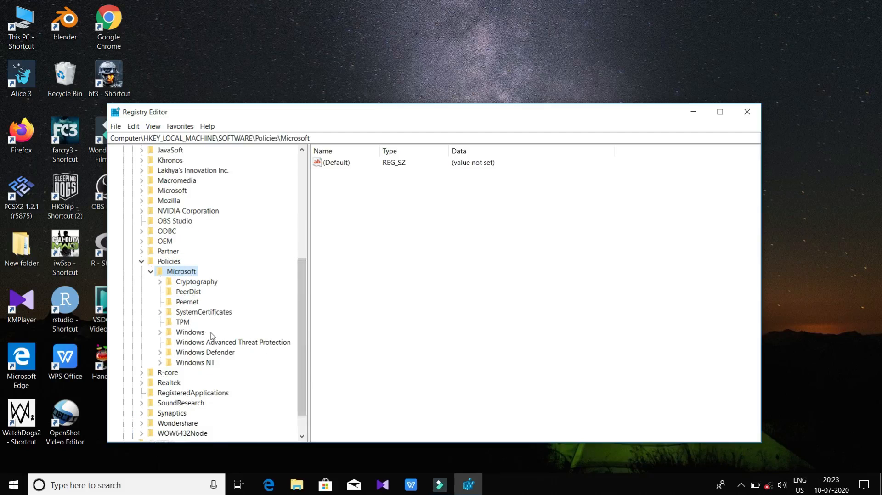
{"action": "double_click", "coordinate": [190, 332]}
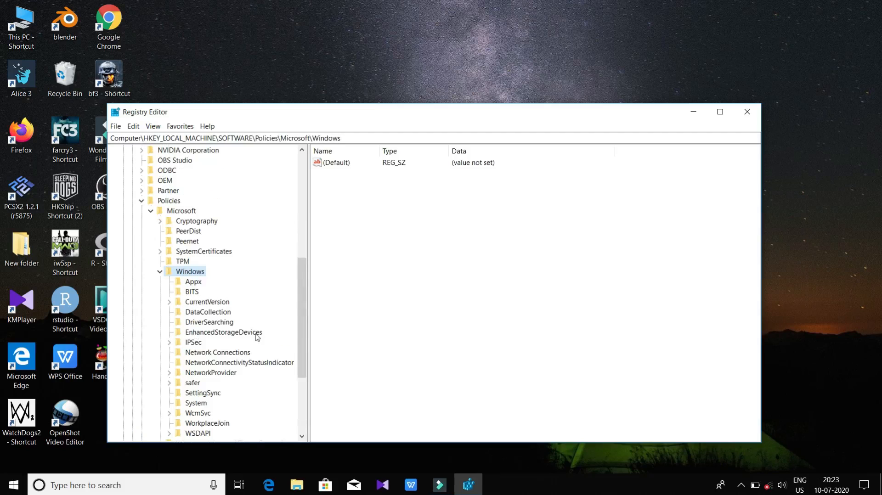
Create a new key named WindowsUpdate under the Policies\Microsoft\Windows key.
{"action": "left_click_drag", "start_coordinate": [301, 319], "coordinate": [304, 350]}
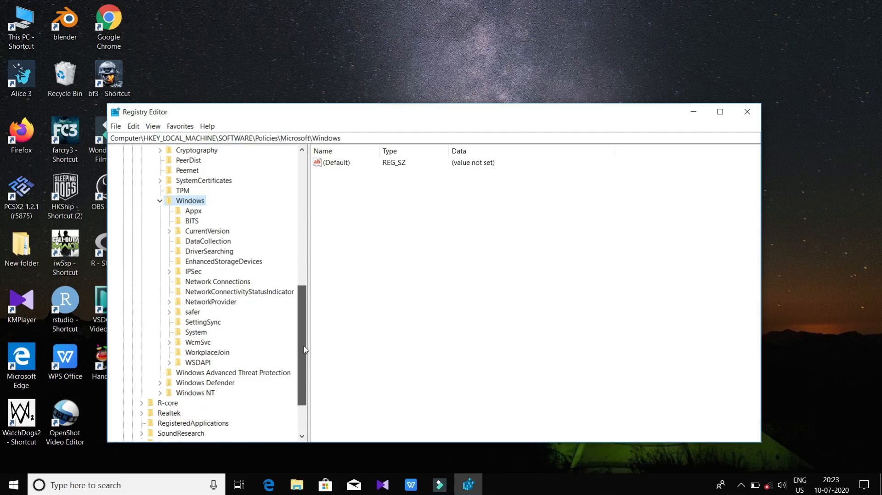
{"action": "right_click", "coordinate": [196, 203]}
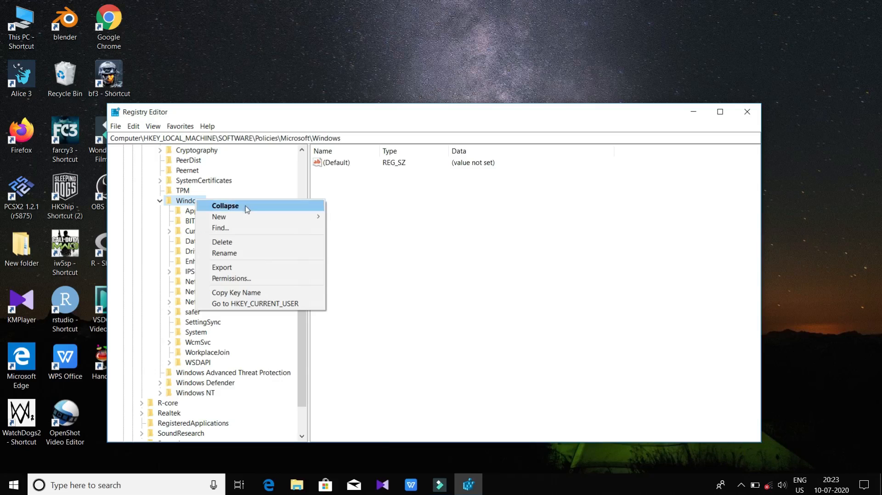
{"action": "mouse_move", "coordinate": [247, 216]}
{"action": "left_click", "coordinate": [345, 217]}
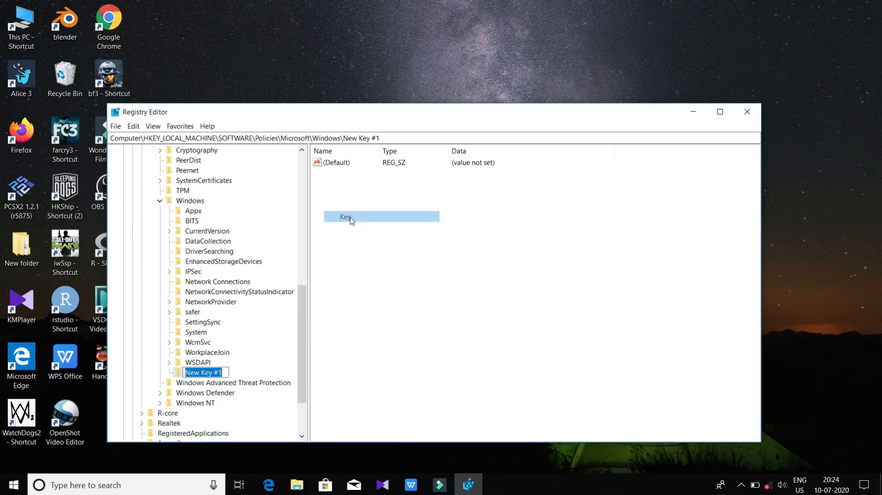
{"action": "type", "text": "Windows"}
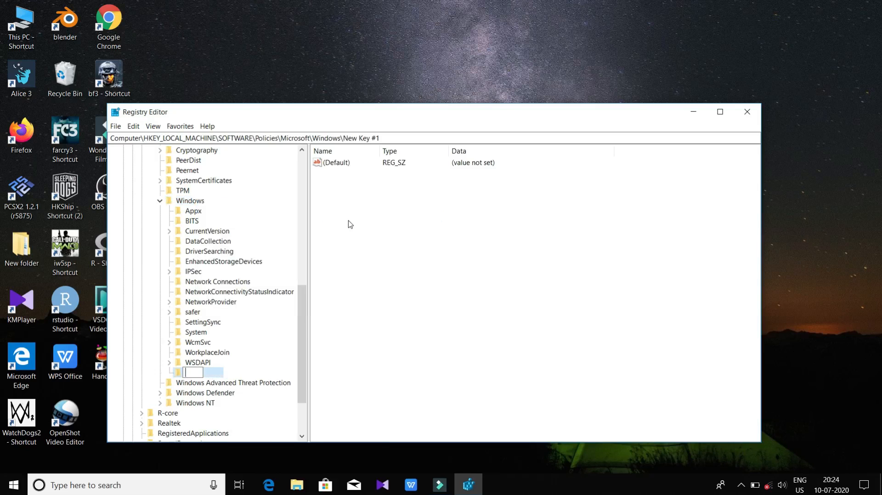
{"action": "type", "text": "Update"}
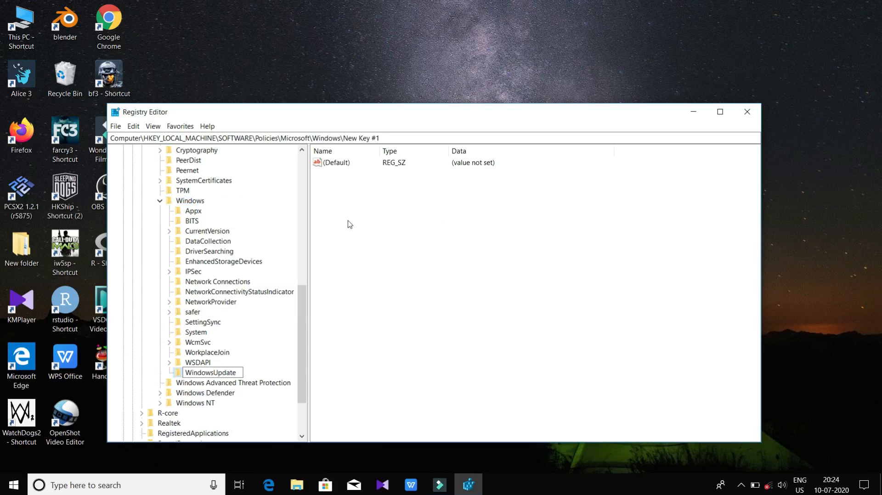
{"action": "key", "text": "Return"}
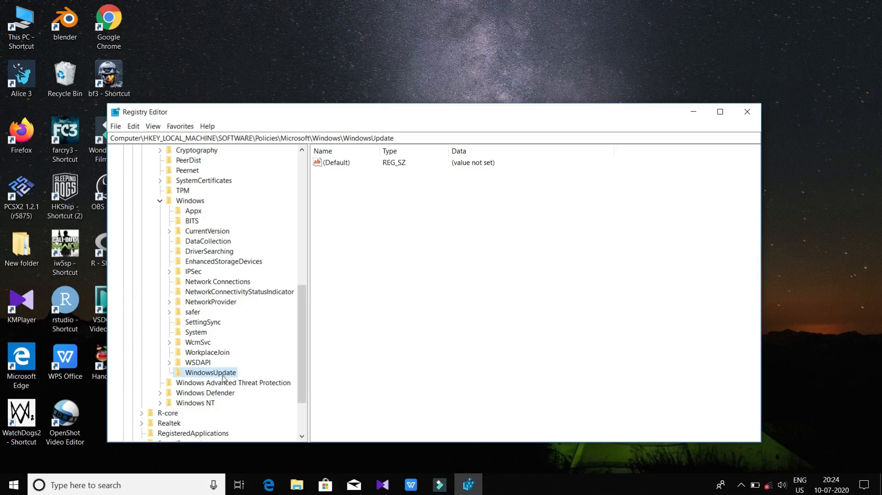
Create a new subkey named AU inside the WindowsUpdate key.
{"action": "right_click", "coordinate": [219, 375]}
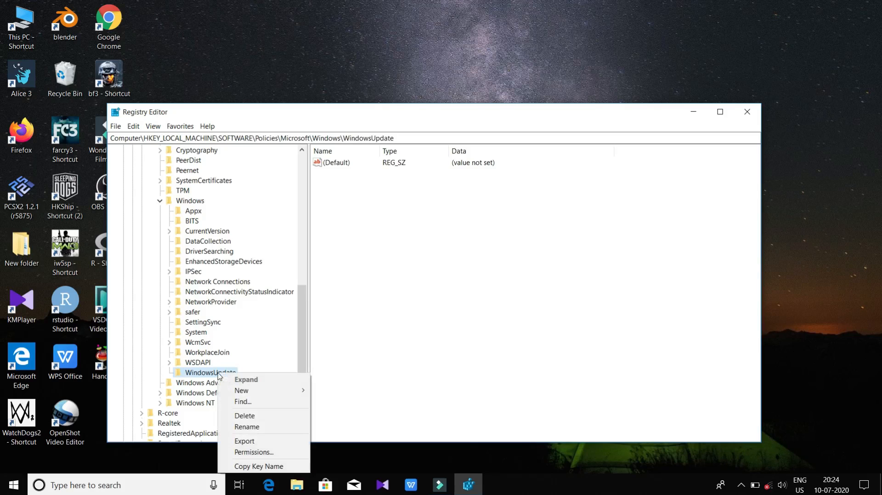
{"action": "mouse_move", "coordinate": [256, 391]}
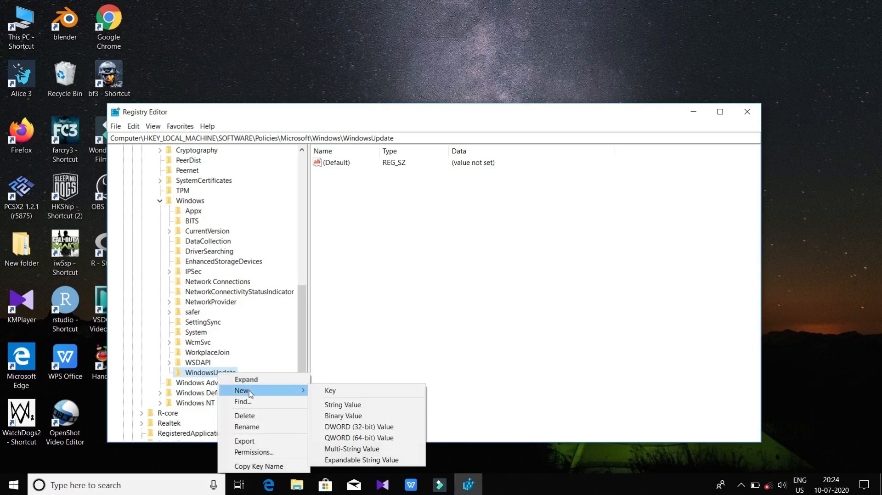
{"action": "left_click", "coordinate": [323, 393]}
{"action": "key", "text": "BackSpace"}
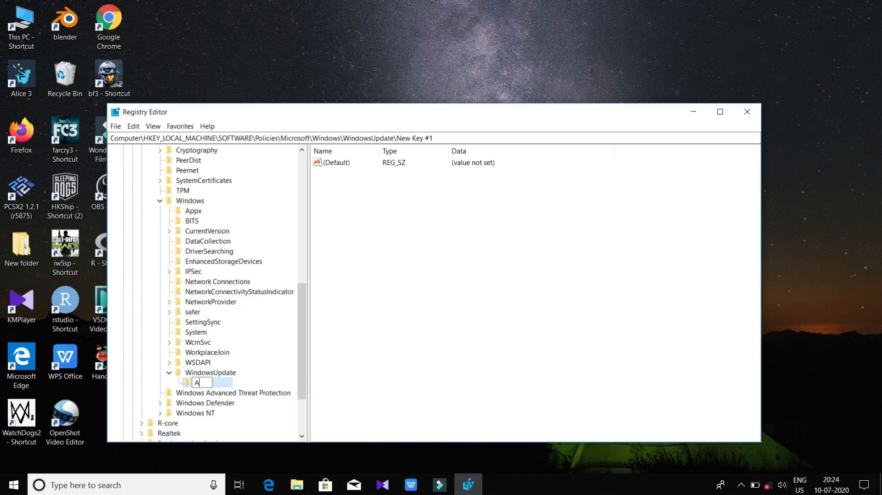
{"action": "left_click", "coordinate": [367, 380]}
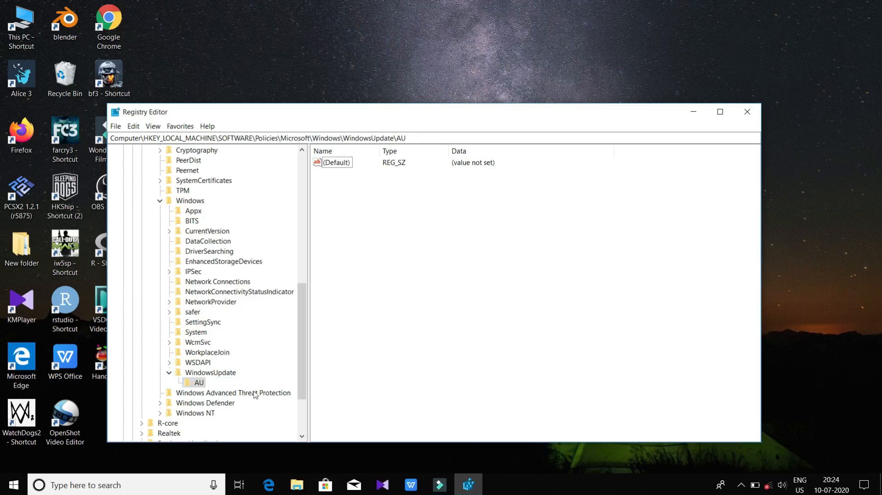
Create a new DWORD (32-bit) value named AUOptions in the WindowsUpdate\AU key.
{"action": "left_click", "coordinate": [196, 384]}
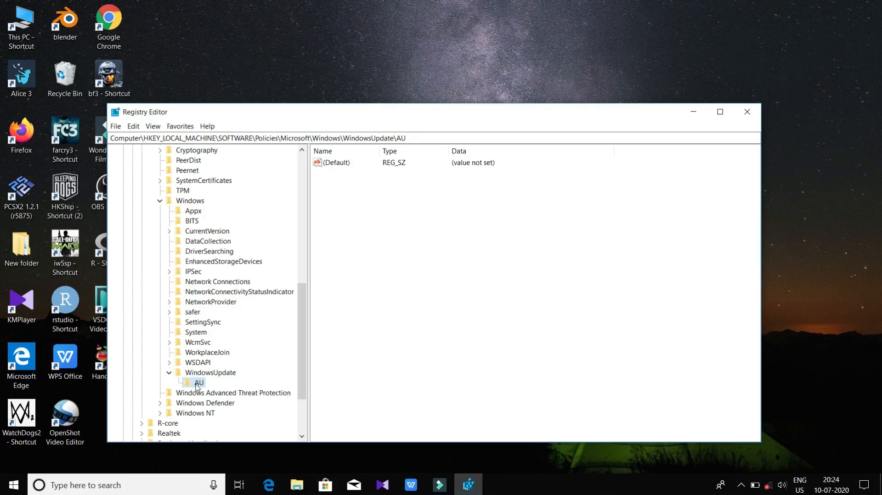
{"action": "right_click", "coordinate": [355, 180]}
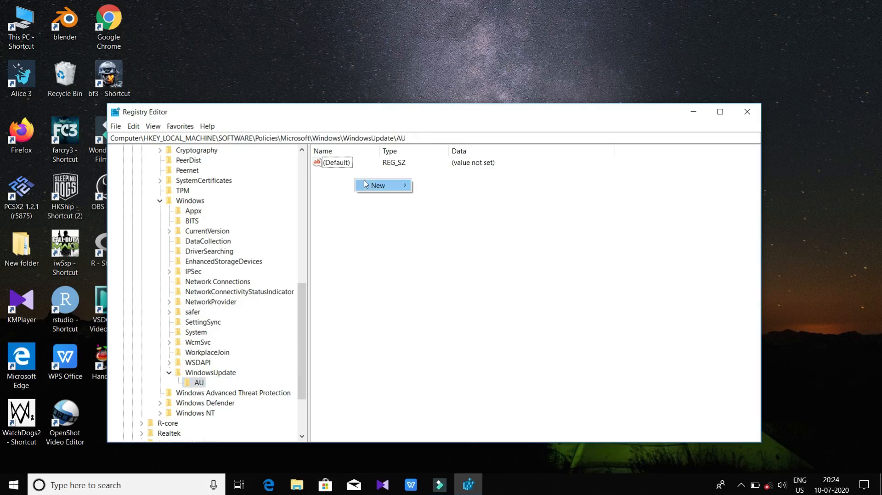
{"action": "mouse_move", "coordinate": [377, 187]}
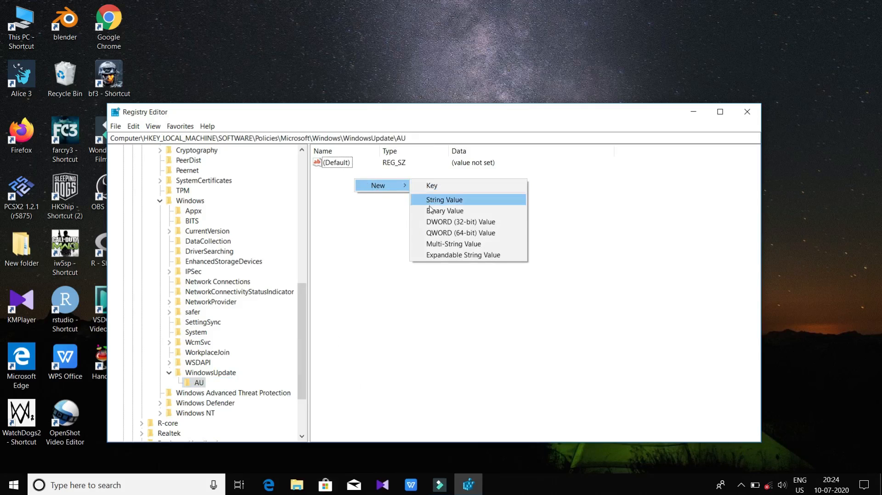
{"action": "left_click", "coordinate": [434, 222]}
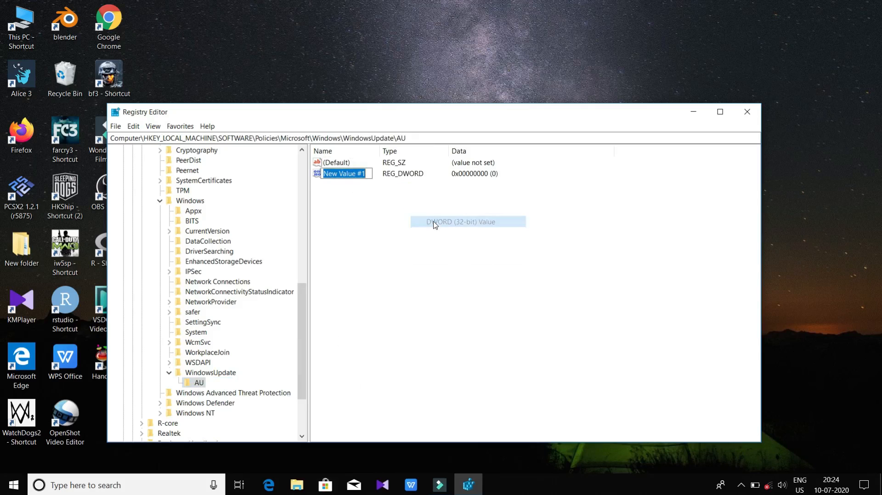
{"action": "key", "text": "BackSpace"}
{"action": "type", "text": "AUOp"}
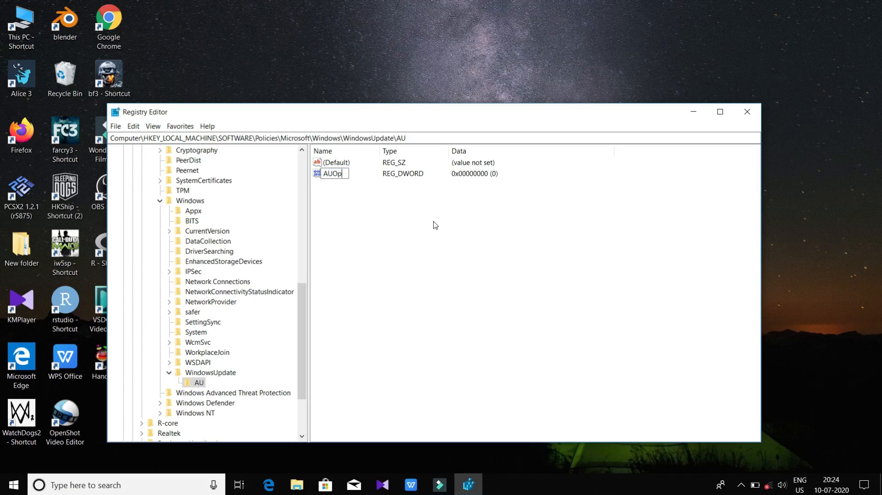
{"action": "type", "text": "tions"}
{"action": "key", "text": "Return"}
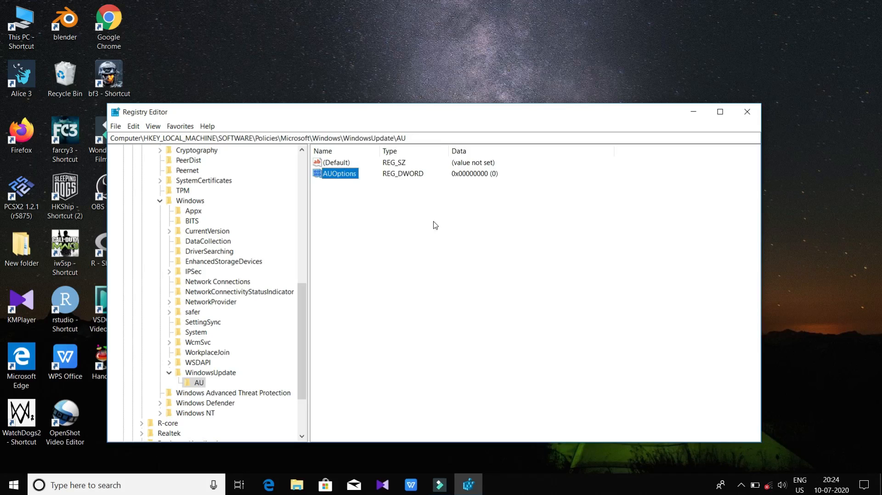
Set the value data of AUOptions to 2 in hexadecimal base.
{"action": "double_click", "coordinate": [342, 176]}
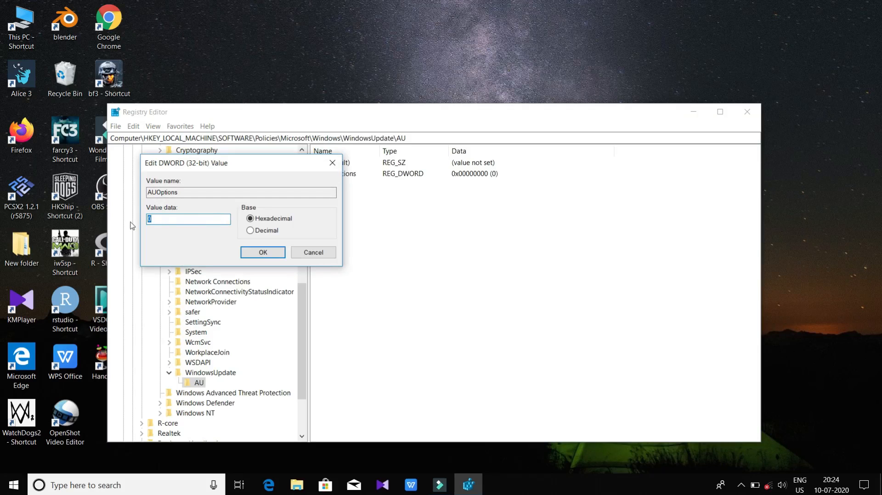
{"action": "type", "text": "2"}
{"action": "left_click", "coordinate": [262, 252]}
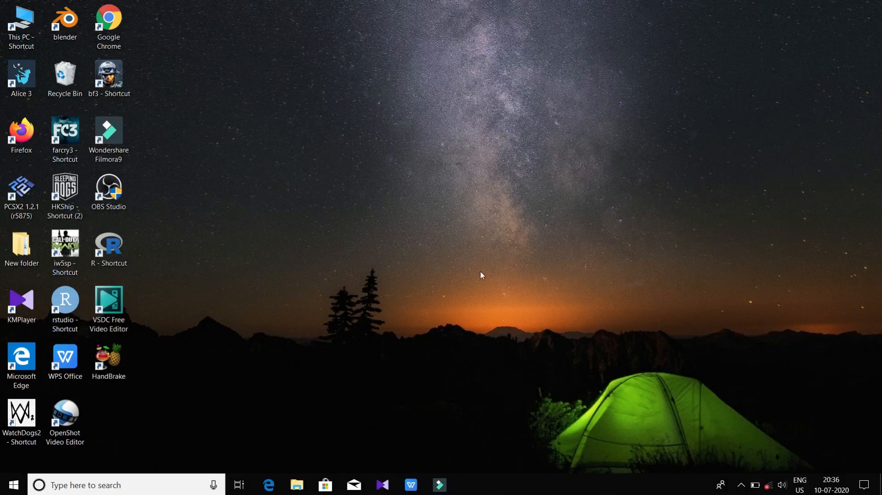
Switch to the Local Group Policy Editor by running gpedit.msc.
{"action": "left_click", "coordinate": [131, 493]}
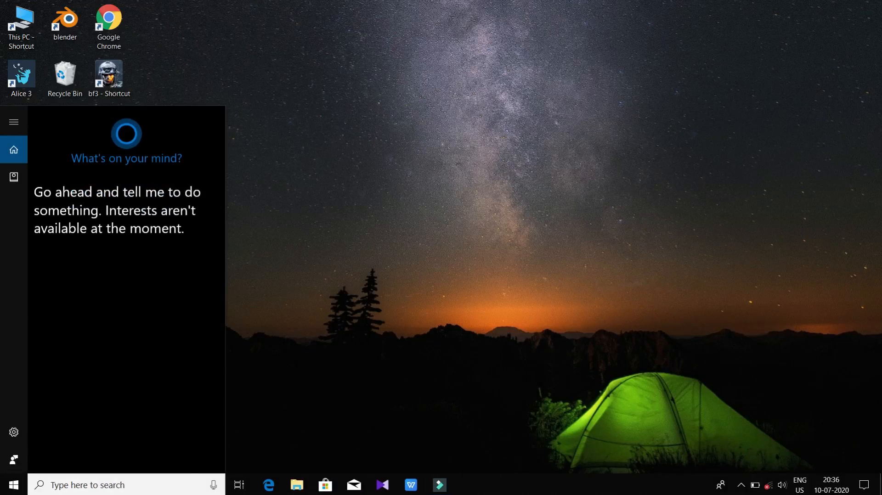
{"action": "type", "text": "gpe"}
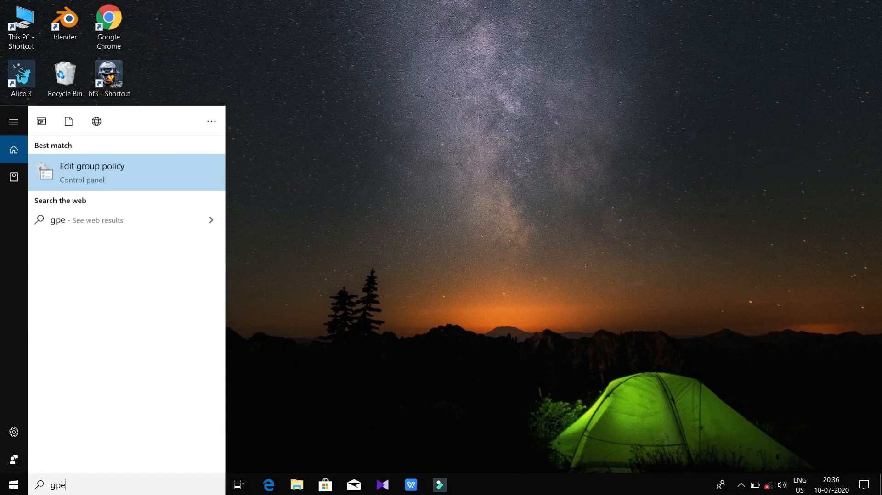
{"action": "type", "text": "dit.msc"}
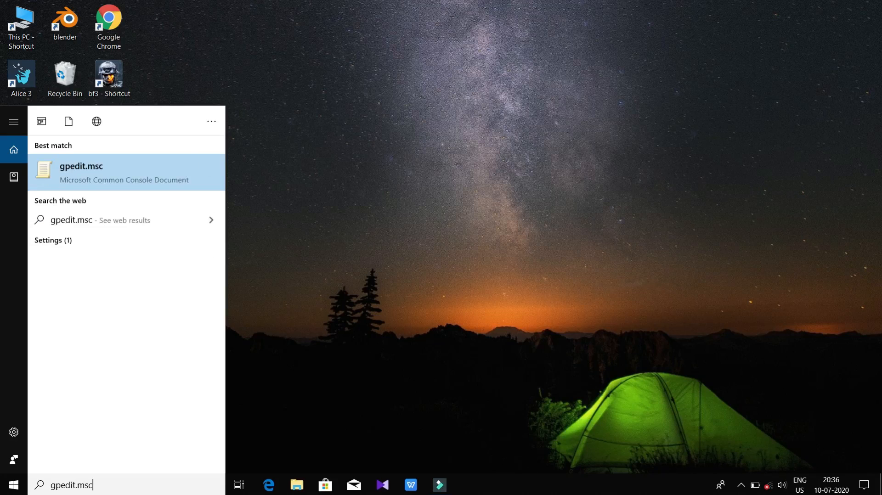
{"action": "key", "text": "Return"}
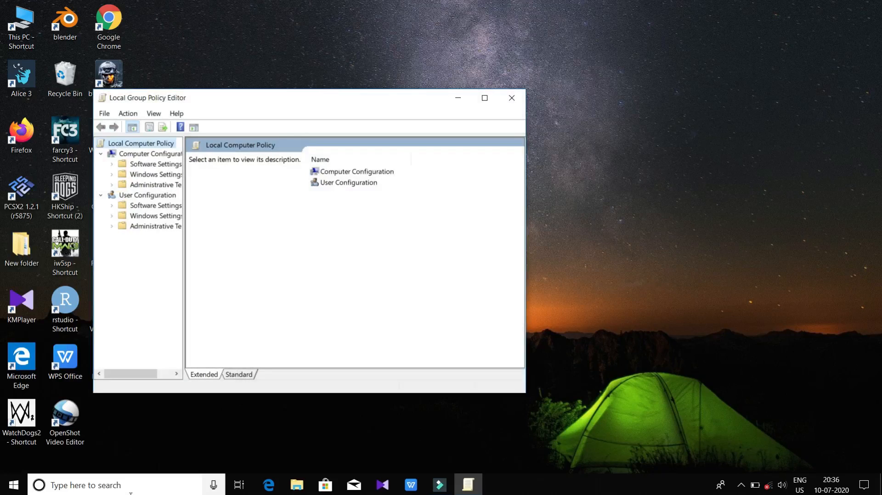
Show the Windows Update policies under Computer Configuration > Administrative Templates > Windows Components in a maximized window.
{"action": "left_click_drag", "start_coordinate": [184, 296], "coordinate": [215, 296]}
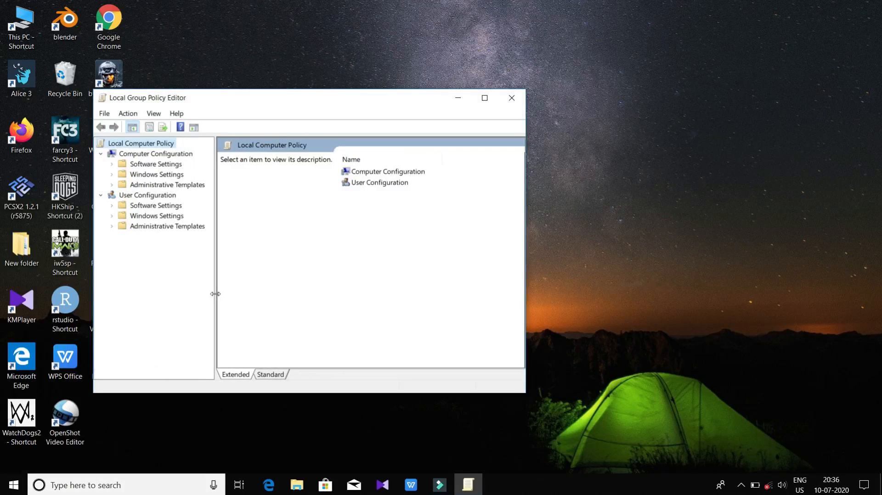
{"action": "double_click", "coordinate": [178, 185]}
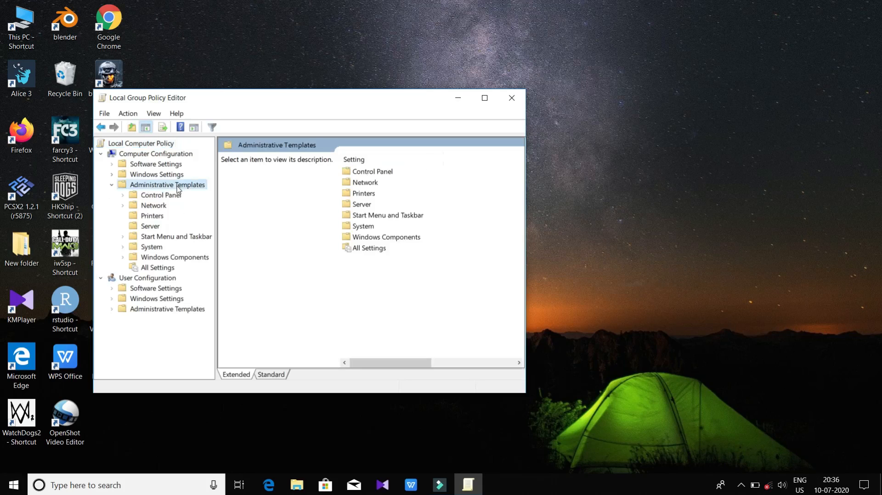
{"action": "double_click", "coordinate": [159, 257]}
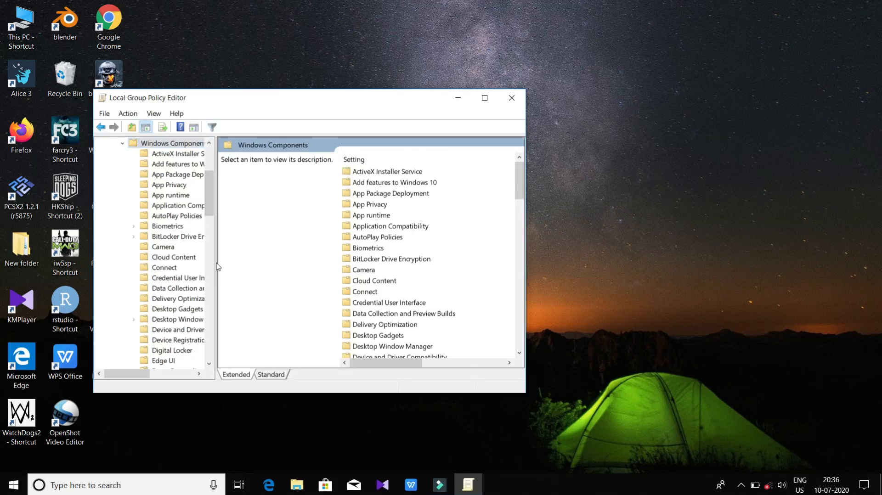
{"action": "left_click_drag", "start_coordinate": [214, 264], "coordinate": [315, 263]}
{"action": "left_click_drag", "start_coordinate": [311, 203], "coordinate": [296, 351]}
{"action": "left_click", "coordinate": [183, 301]}
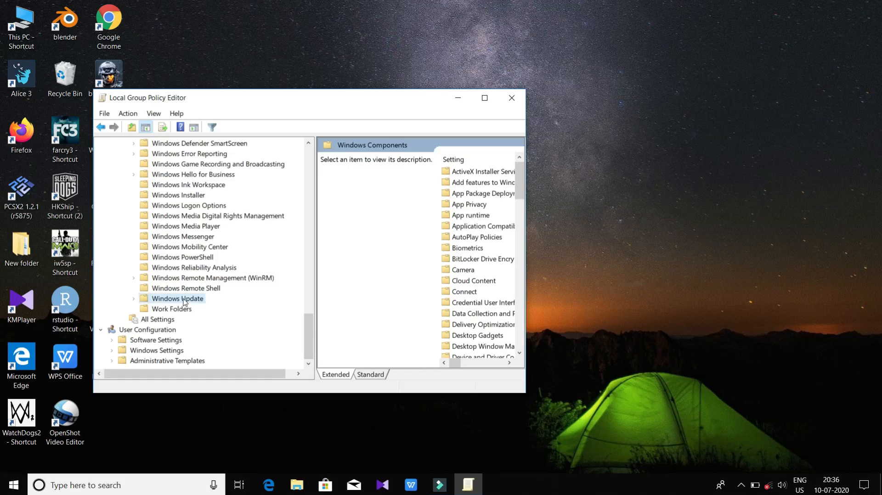
{"action": "left_click", "coordinate": [484, 97]}
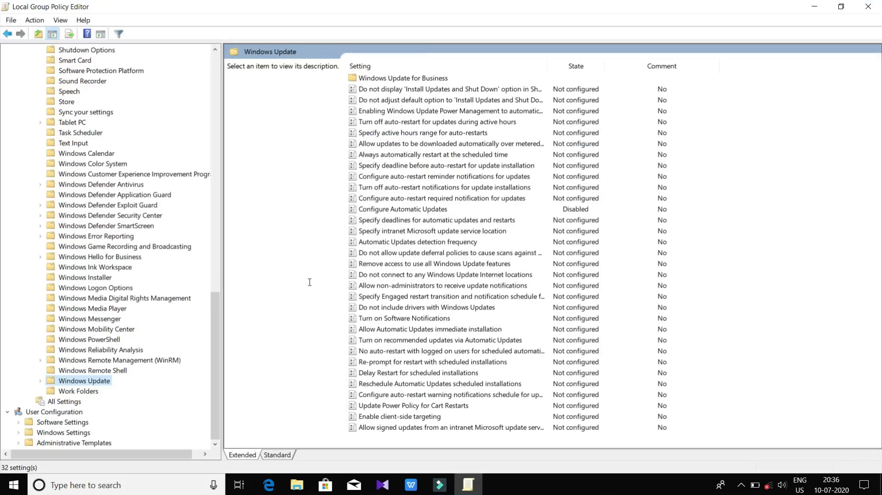
Edit the Configure Automatic Updates policy and accept it with the Disabled option.
{"action": "left_click", "coordinate": [378, 210]}
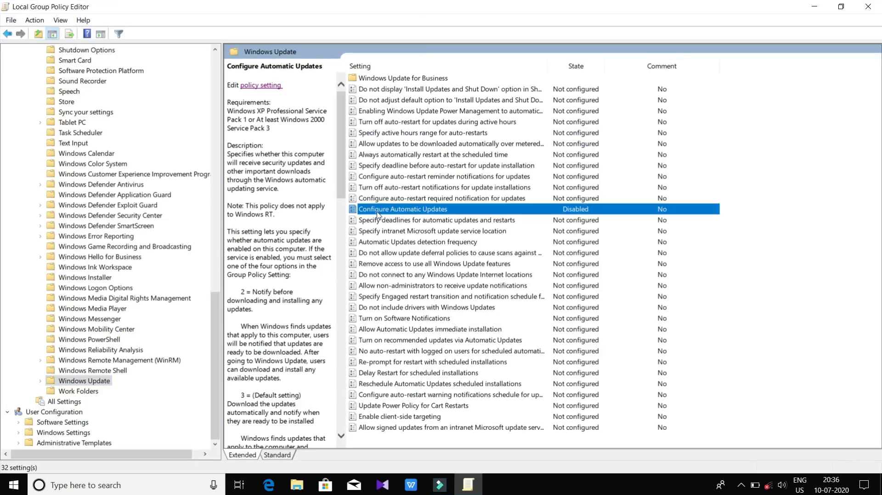
{"action": "double_click", "coordinate": [457, 211]}
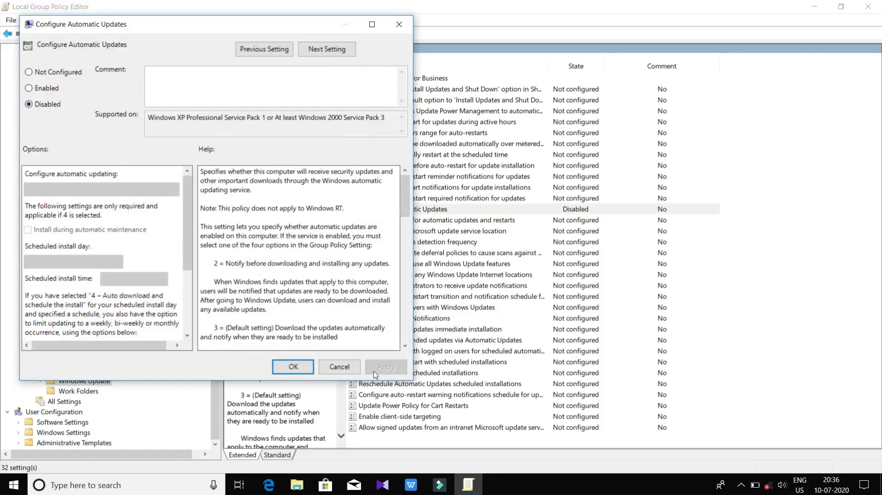
{"action": "left_click", "coordinate": [292, 367]}
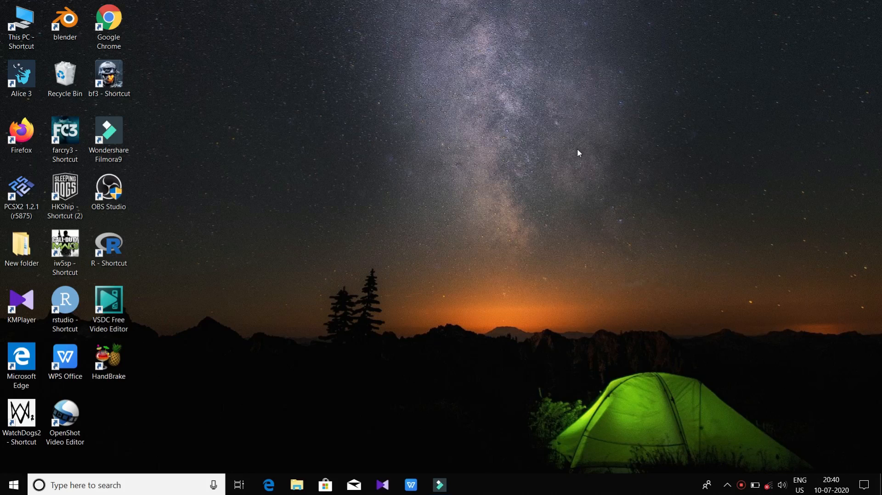
Switch to Task Scheduler by searching for it from the desktop.
{"action": "key", "text": "super+s"}
{"action": "type", "text": "task sc"}
{"action": "key", "text": "Return"}
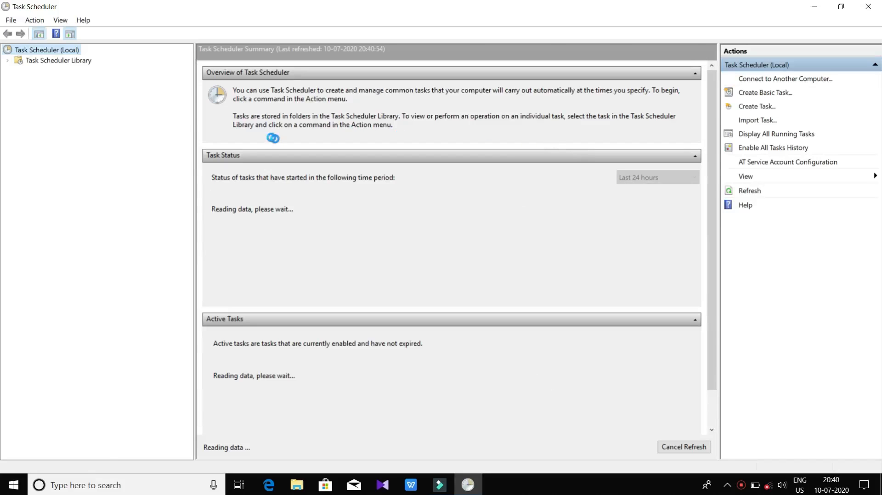
Expand the Task Scheduler Library to Microsoft > Windows and select the WindowsUpdate folder.
{"action": "double_click", "coordinate": [79, 62]}
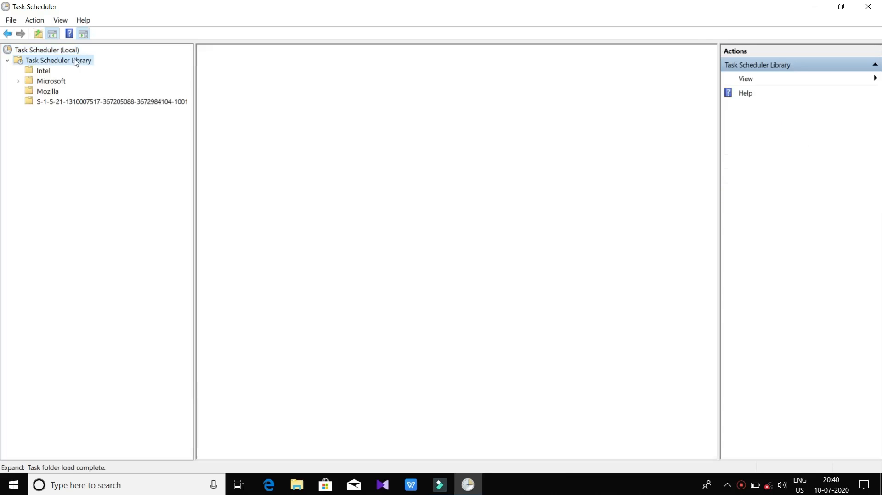
{"action": "double_click", "coordinate": [54, 81]}
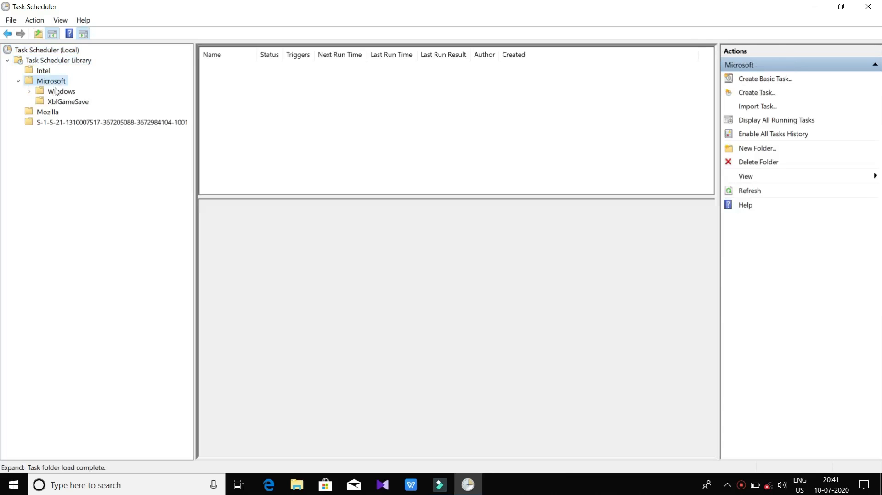
{"action": "double_click", "coordinate": [55, 90]}
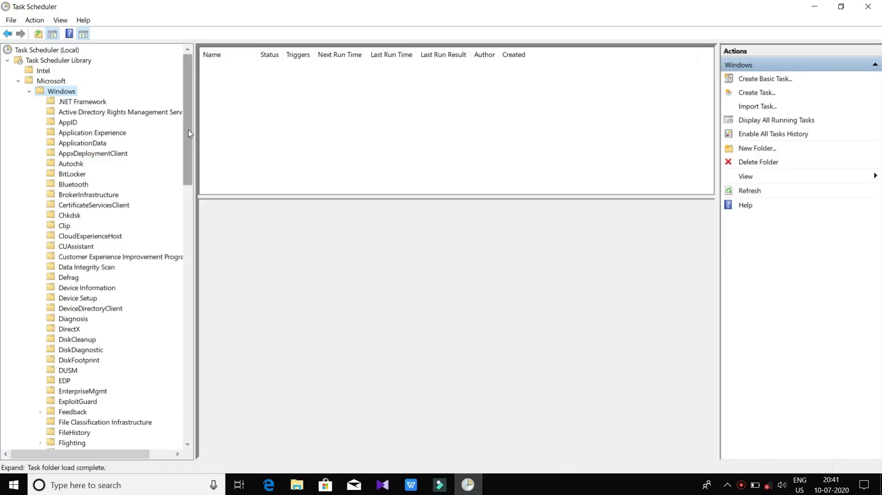
{"action": "left_click_drag", "start_coordinate": [189, 132], "coordinate": [151, 423]}
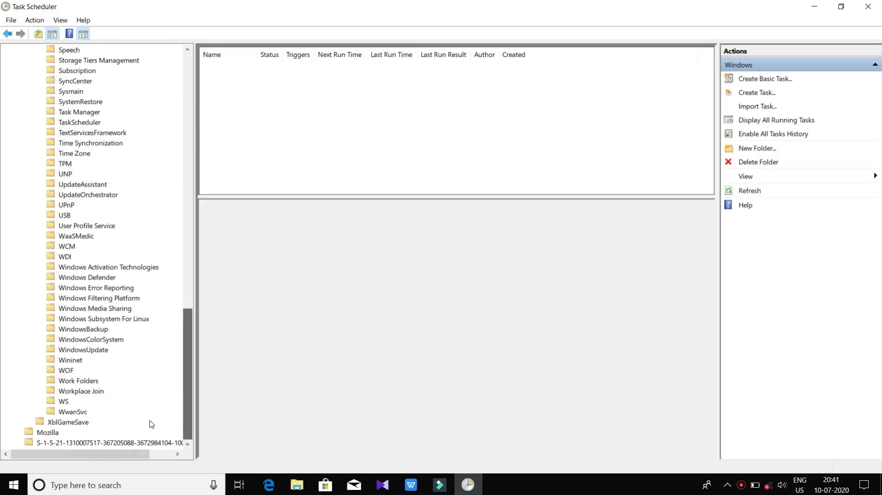
{"action": "left_click", "coordinate": [74, 350]}
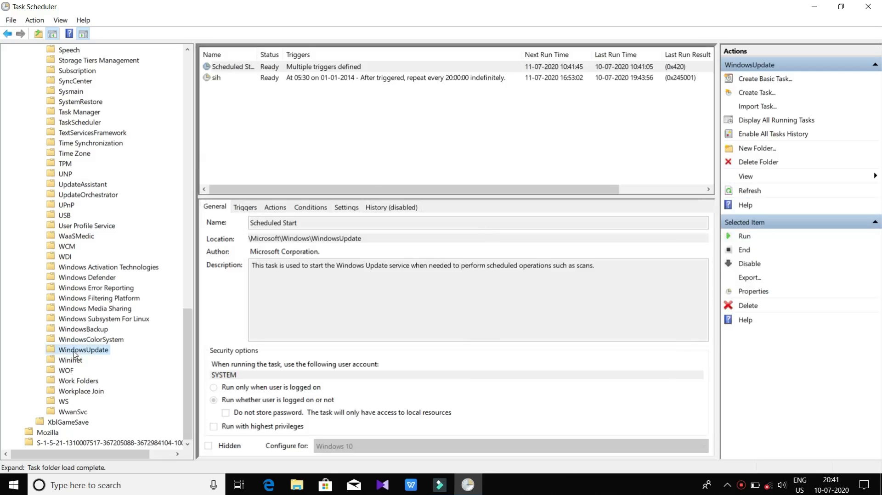
Disable the Scheduled Start and sih tasks in the WindowsUpdate folder.
{"action": "right_click", "coordinate": [324, 69]}
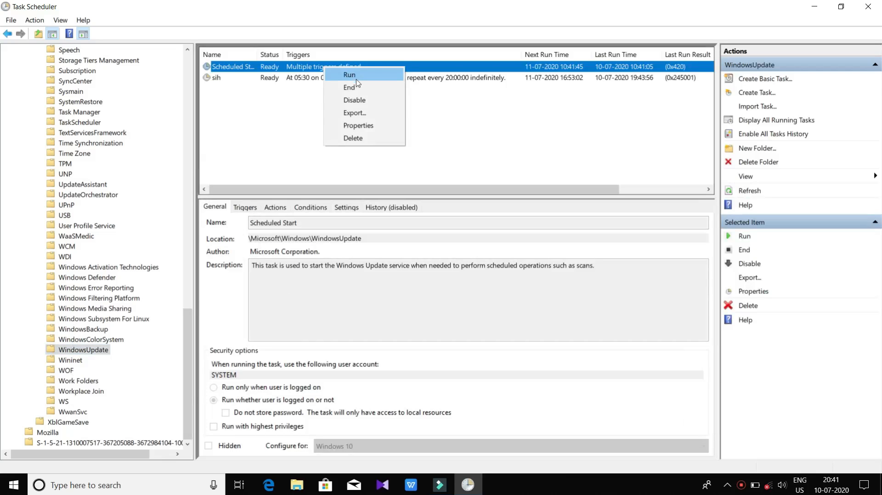
{"action": "left_click", "coordinate": [342, 99]}
{"action": "right_click", "coordinate": [280, 77]}
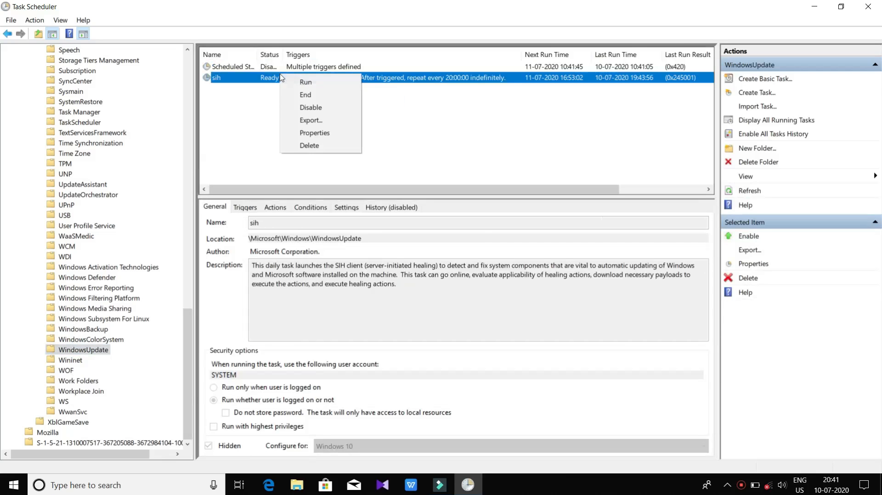